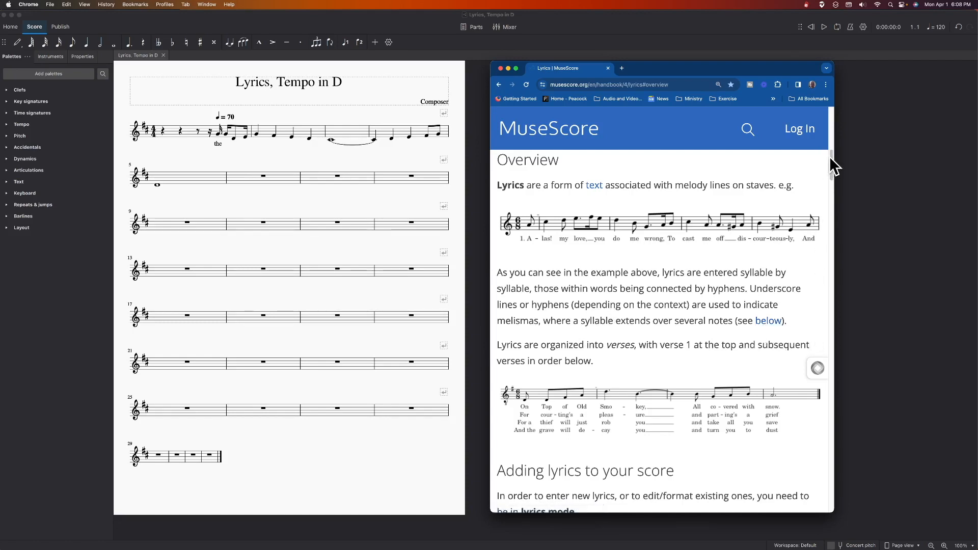
Step: Switch to MuseScore and enter the lyric syllables "cat", "jumped" and "o" under the notes following "the" in measure 1
left_click_drag(830, 159, 830, 170)
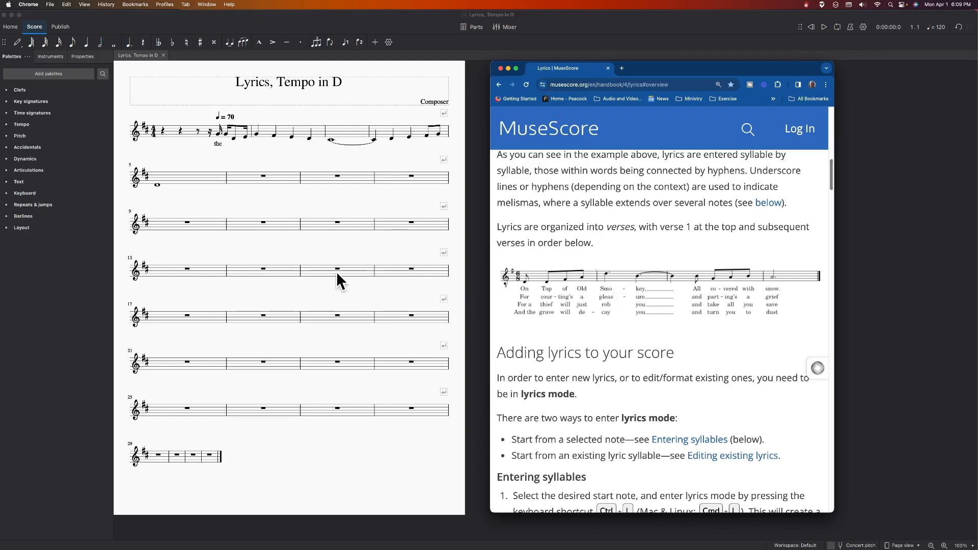
left_click(227, 134)
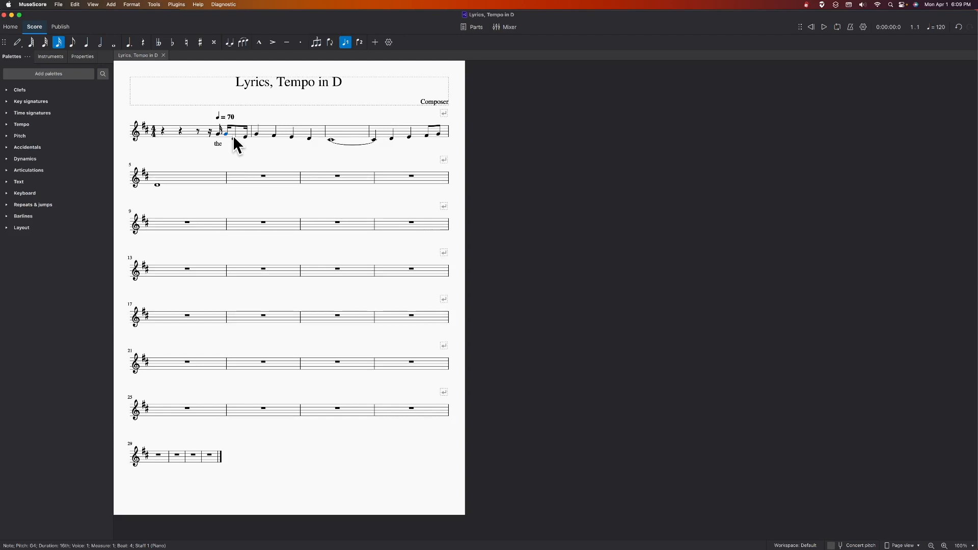
key("super+l")
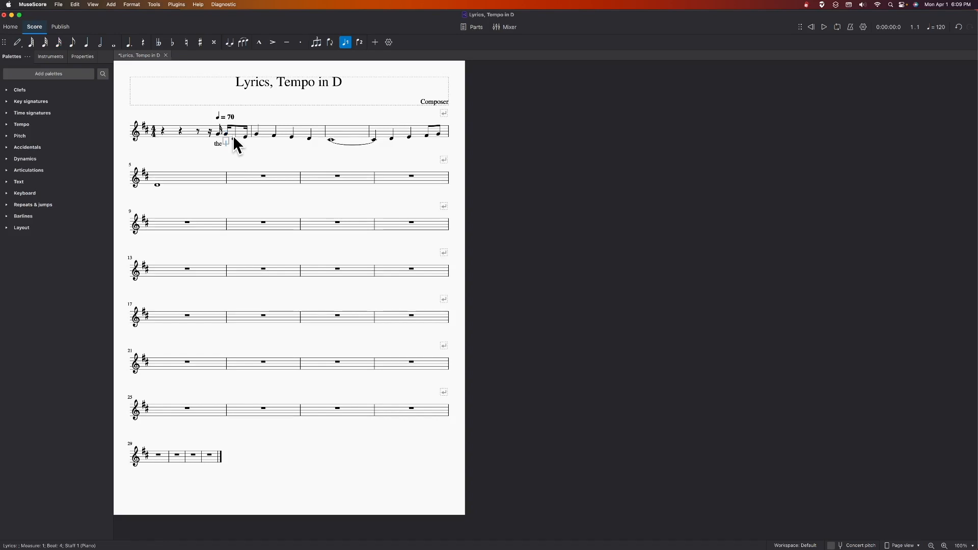
type("cat")
key("space")
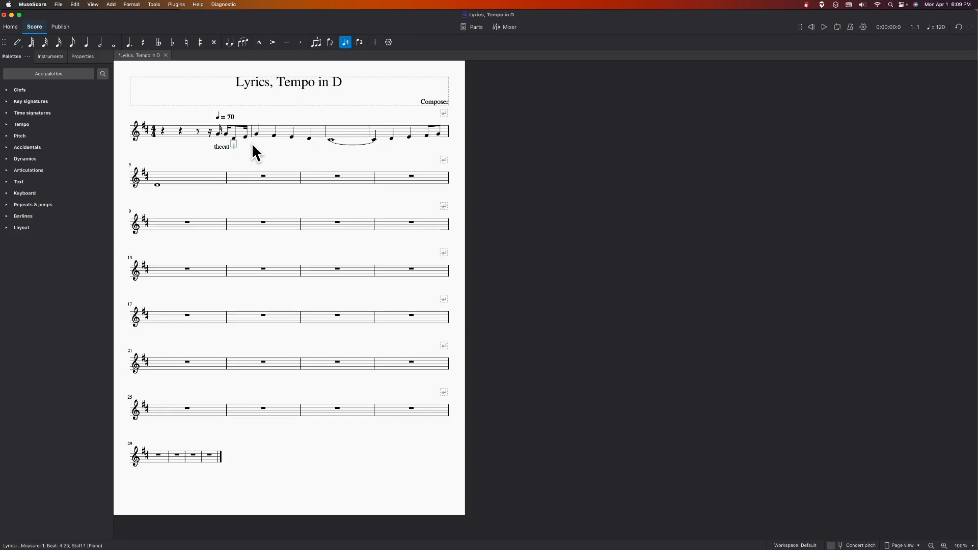
type("jumped")
key("space")
type("o")
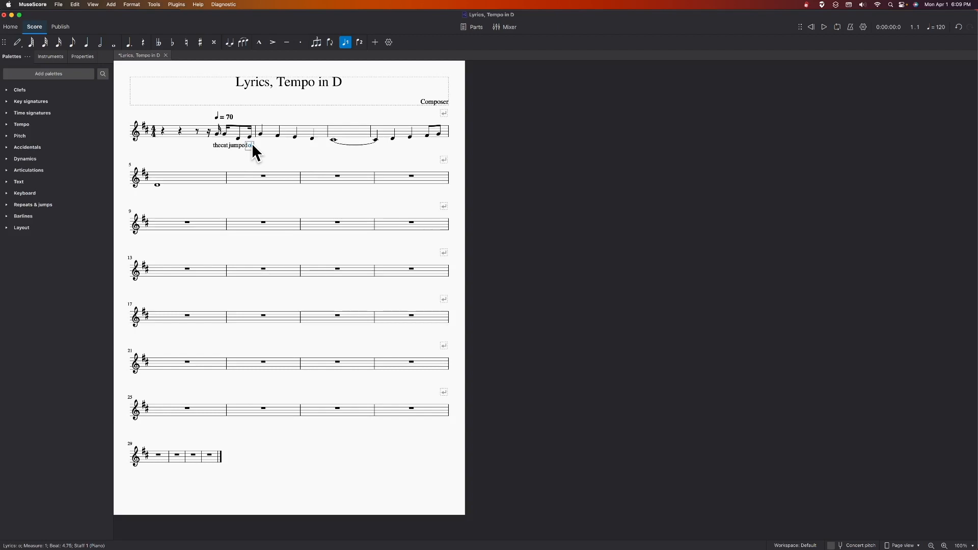
key("space")
Step: Enter the lyric syllables "ver", "the" and "mouse" under the first three notes of measure 2
type("ver")
key("space")
type("the")
key("space")
type("mouse")
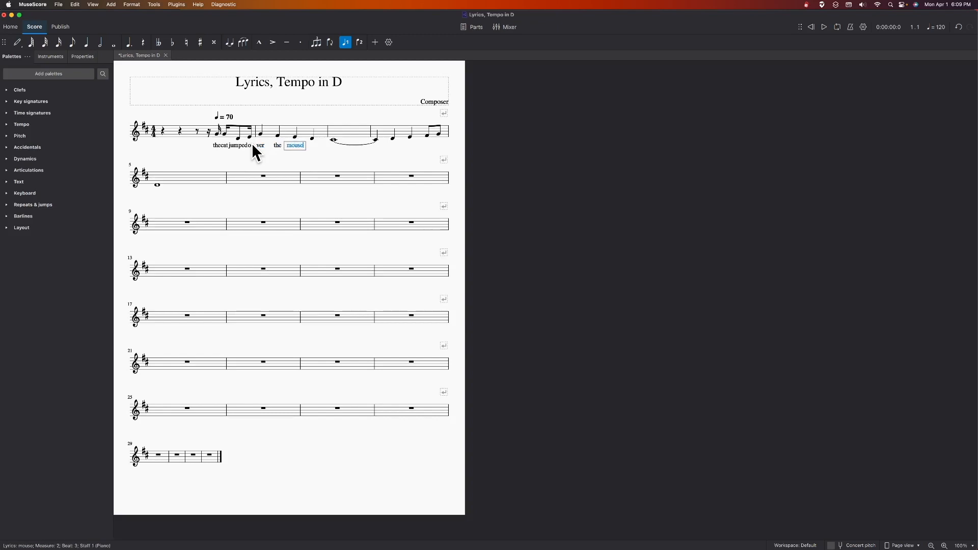
key("space")
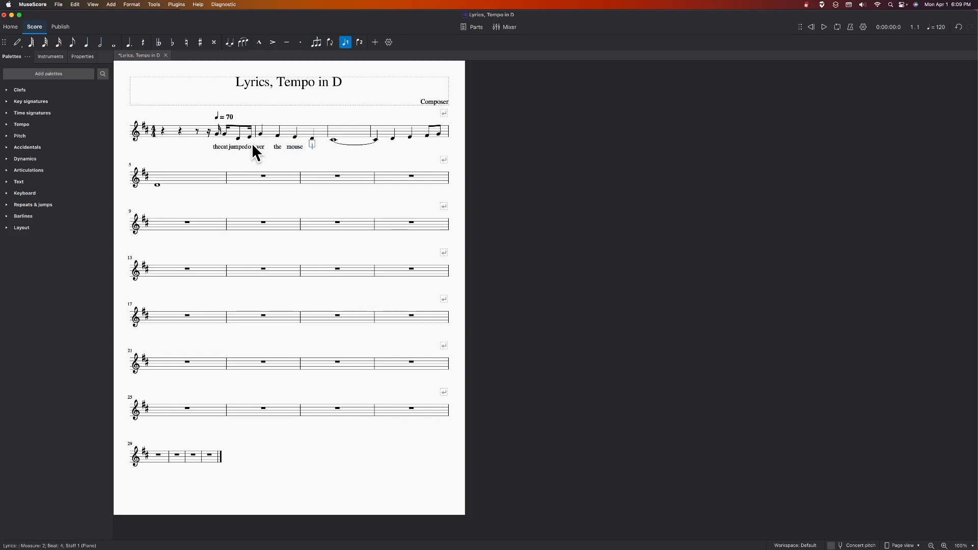
Step: Enter the lyric syllables "to" on the last note of measure 2 and "day" on measure 3, and finish lyric entry
type("to")
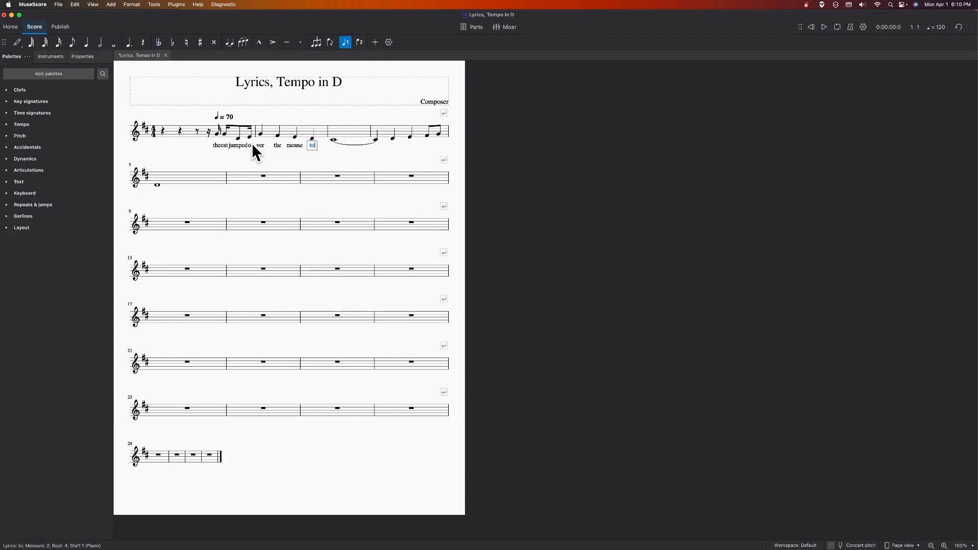
key("space")
type("day")
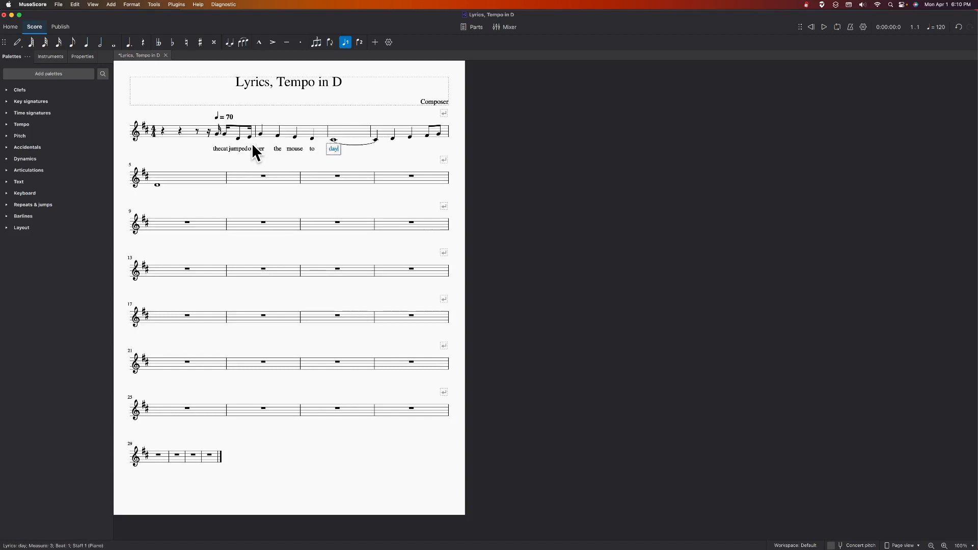
key("Escape")
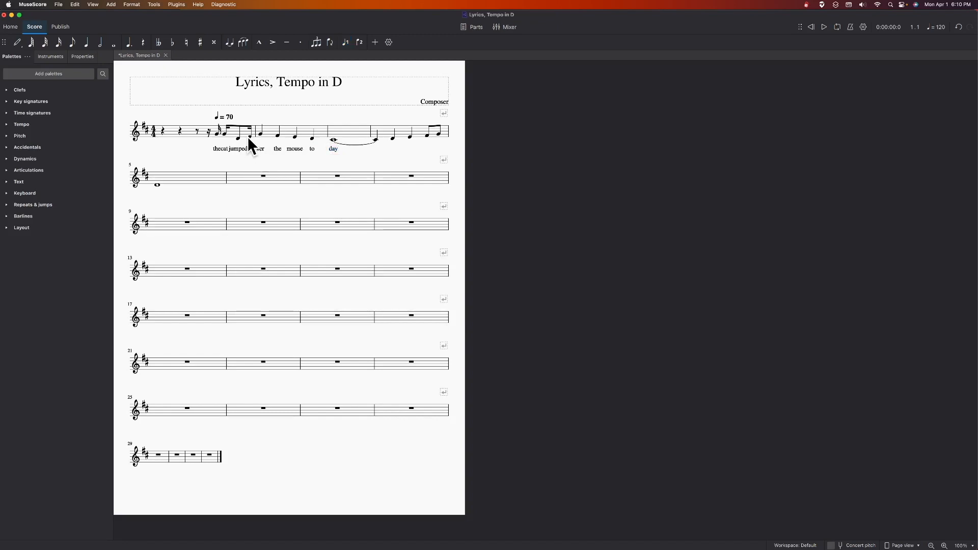
key("Escape")
left_click(59, 4)
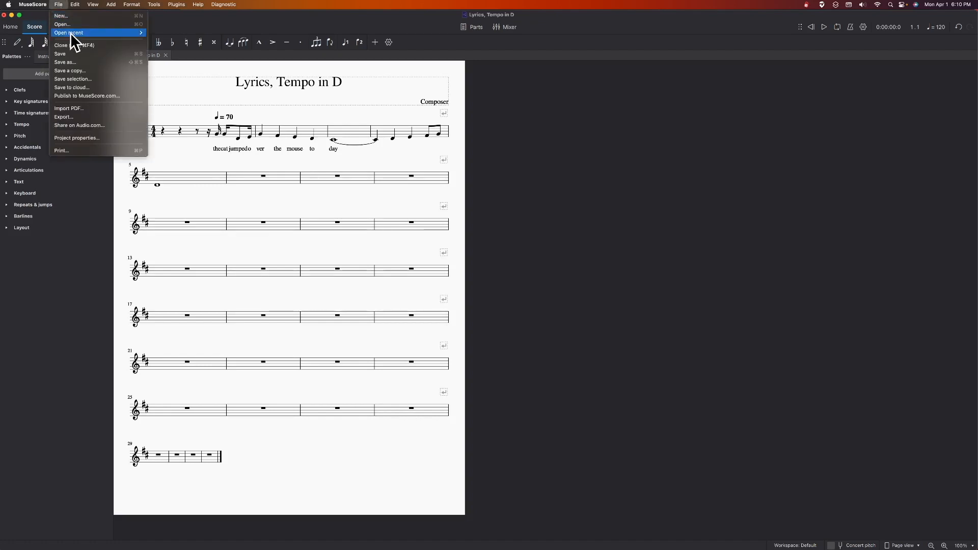
Step: Set the measure width of measure 1 to 1.5 to spread out its crowded lyrics
left_click(260, 170)
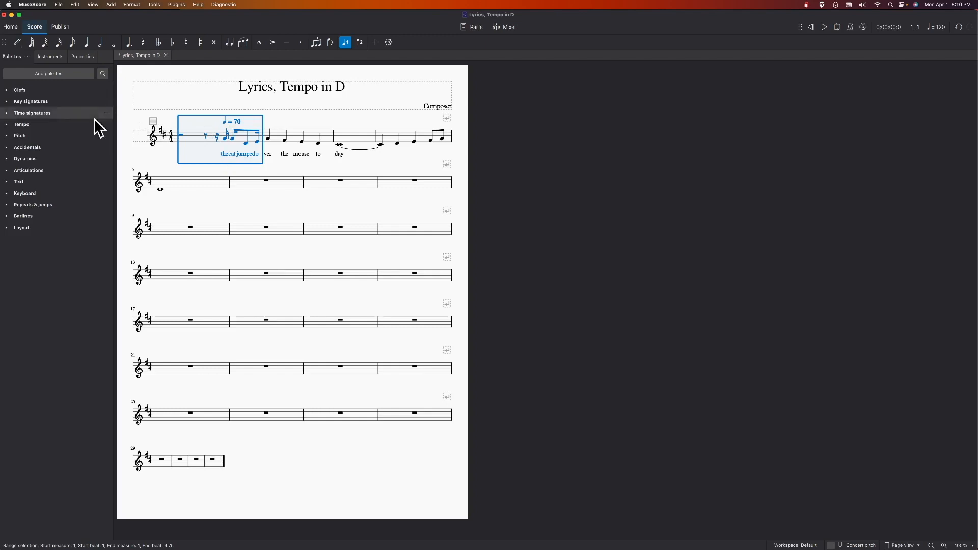
left_click(80, 56)
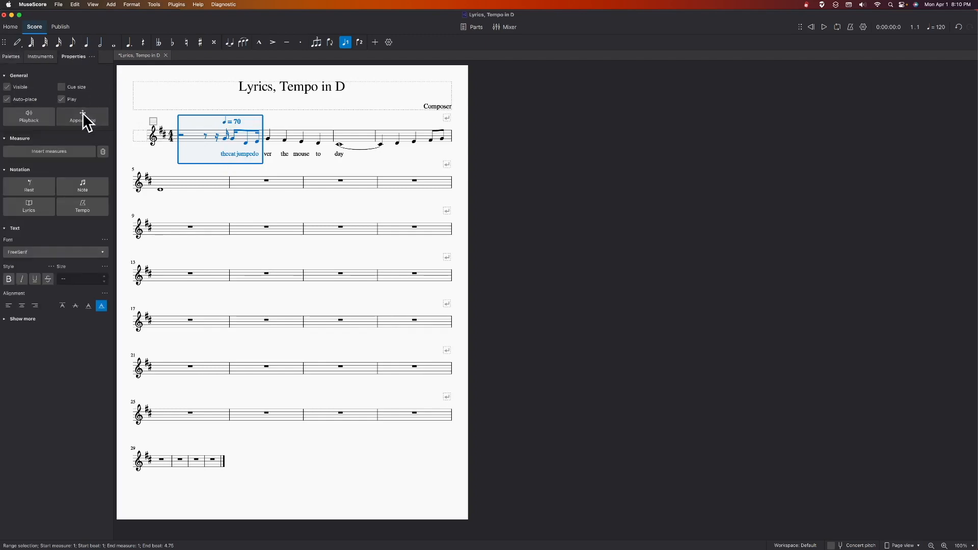
left_click(83, 120)
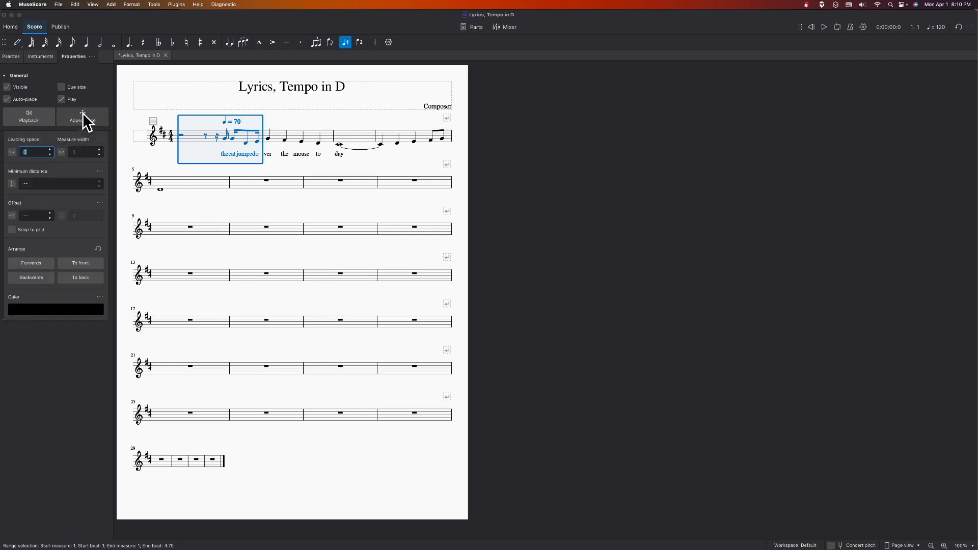
left_click(84, 153)
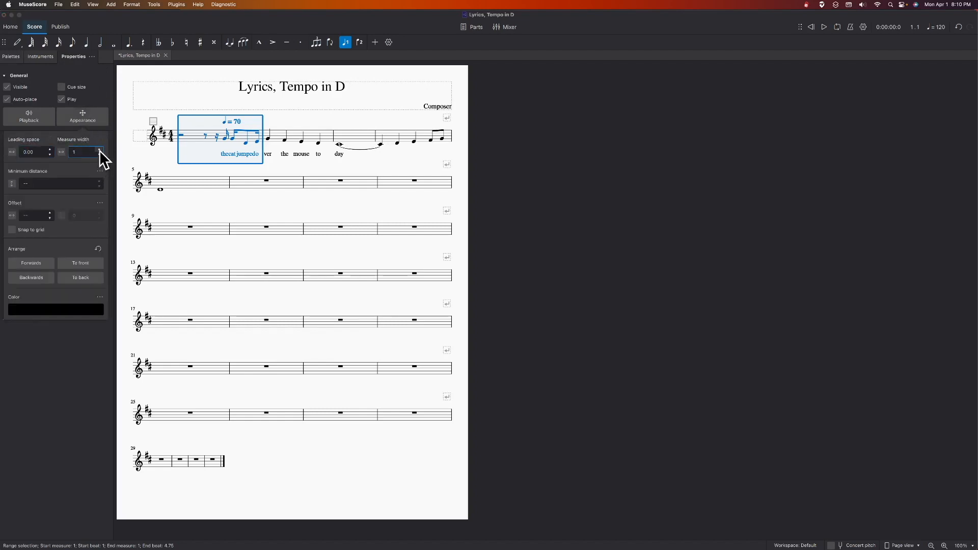
type(".5")
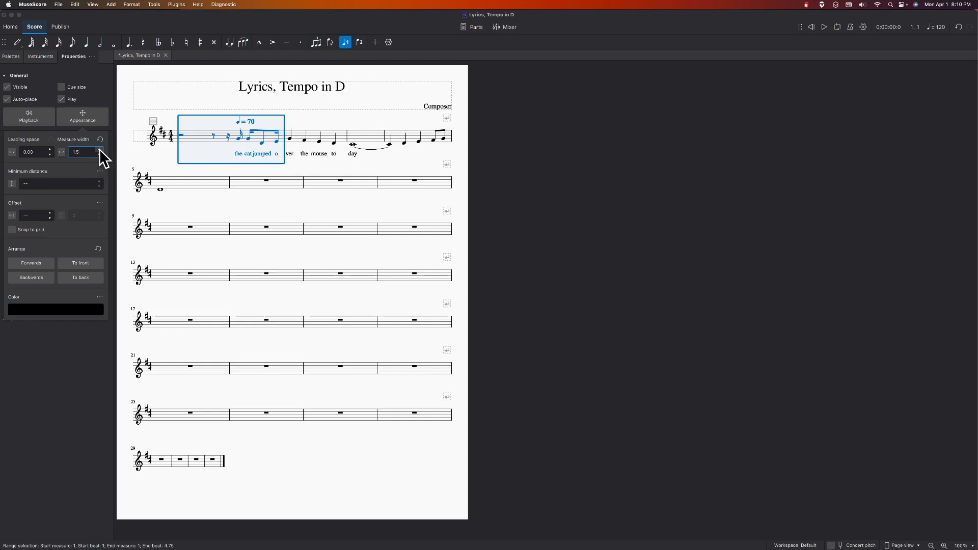
left_click(152, 162)
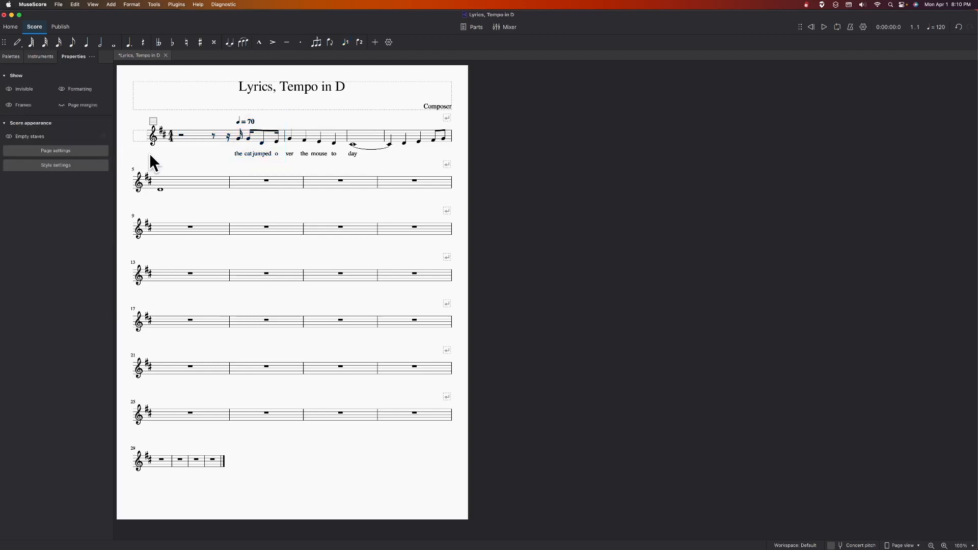
Step: Select measure 1 again and open its appearance properties to review the spacing options
left_click(8, 56)
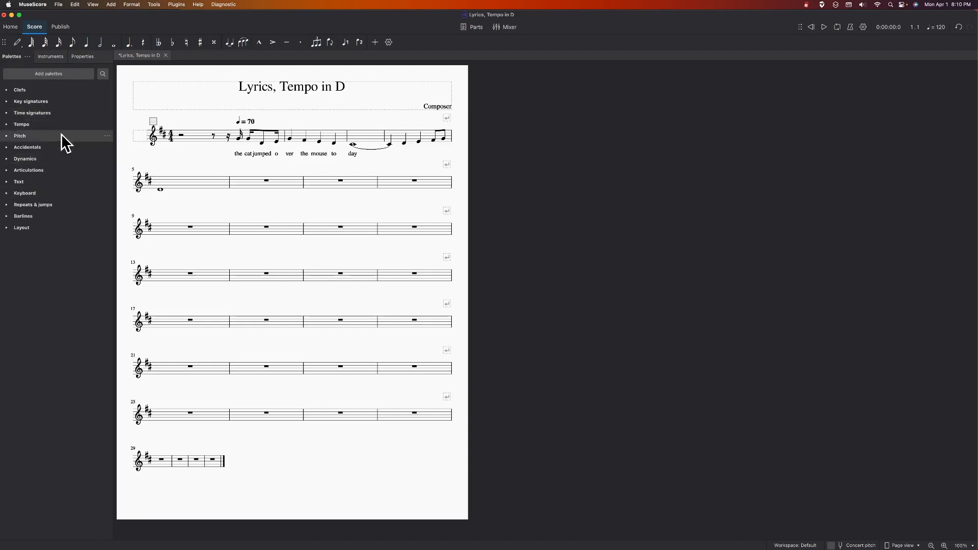
left_click(81, 53)
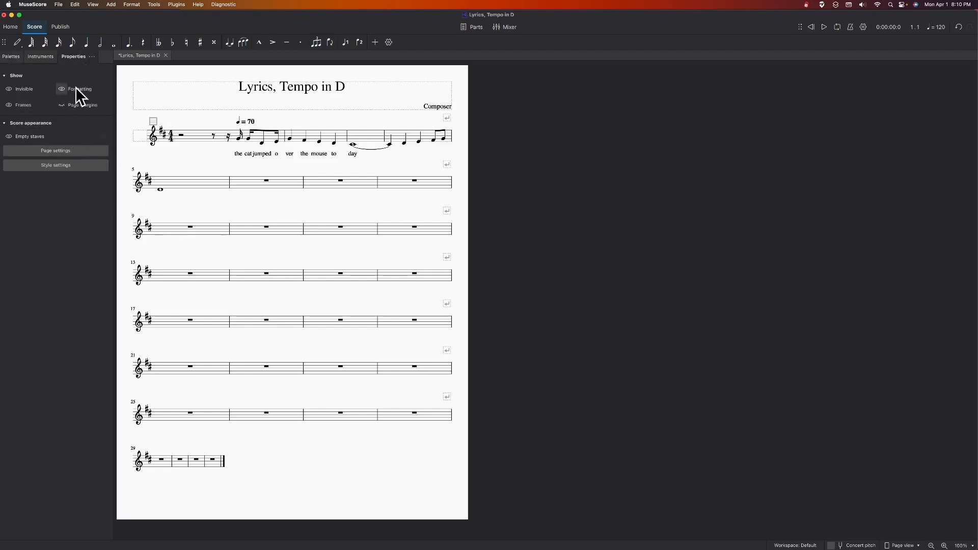
left_click(204, 137)
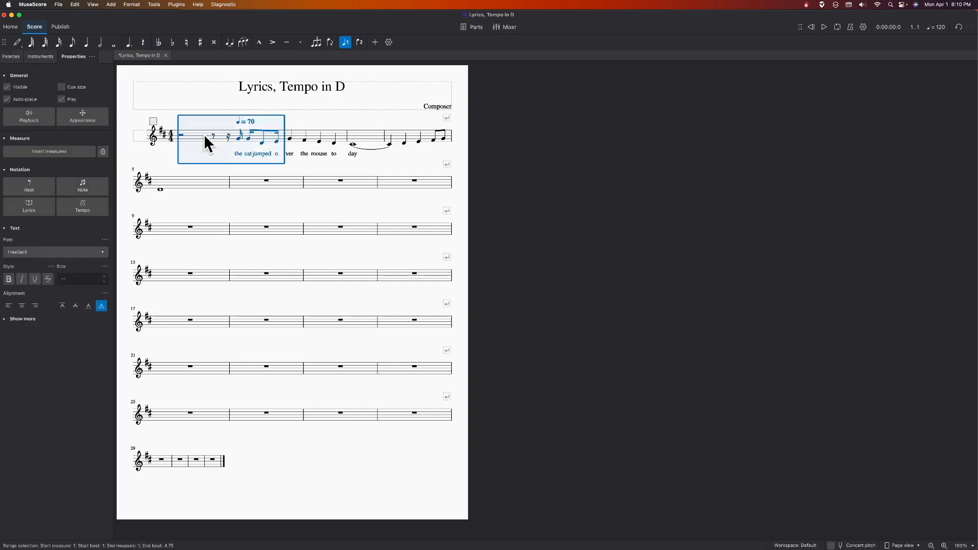
left_click(83, 116)
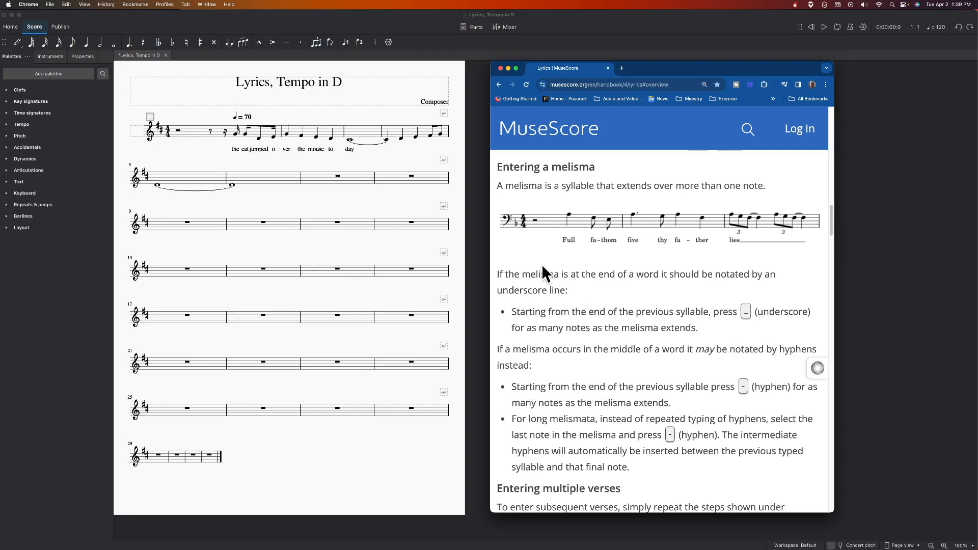
Step: Switch to MuseScore, extend the syllable "day" in measure 3 with a melisma line across the tied note, and save the score
double_click(350, 148)
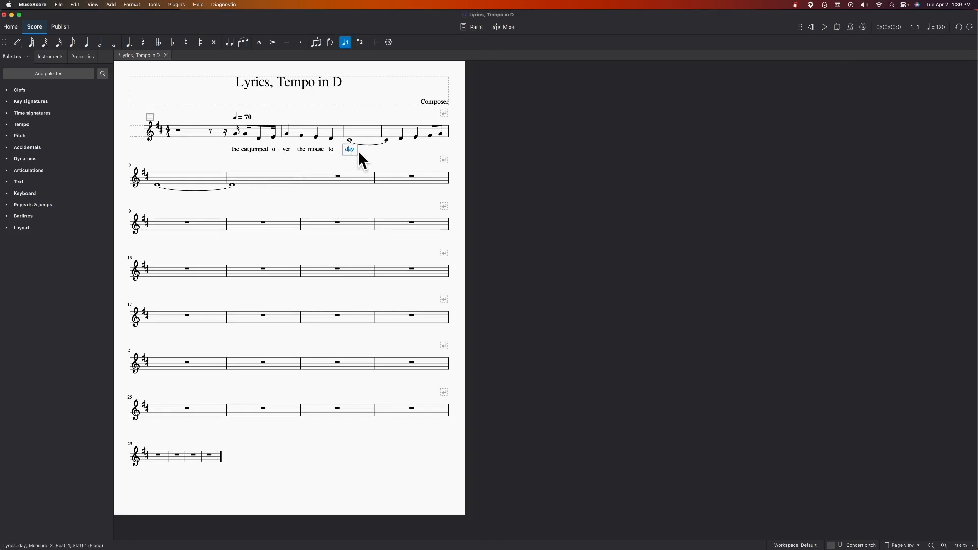
left_click(354, 149)
key("space")
key("shift+underscore")
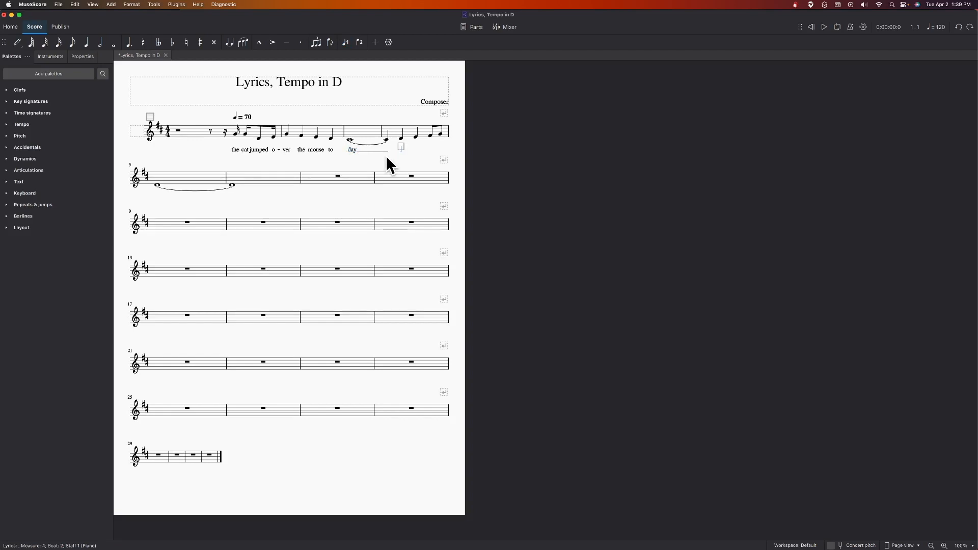
left_click(59, 5)
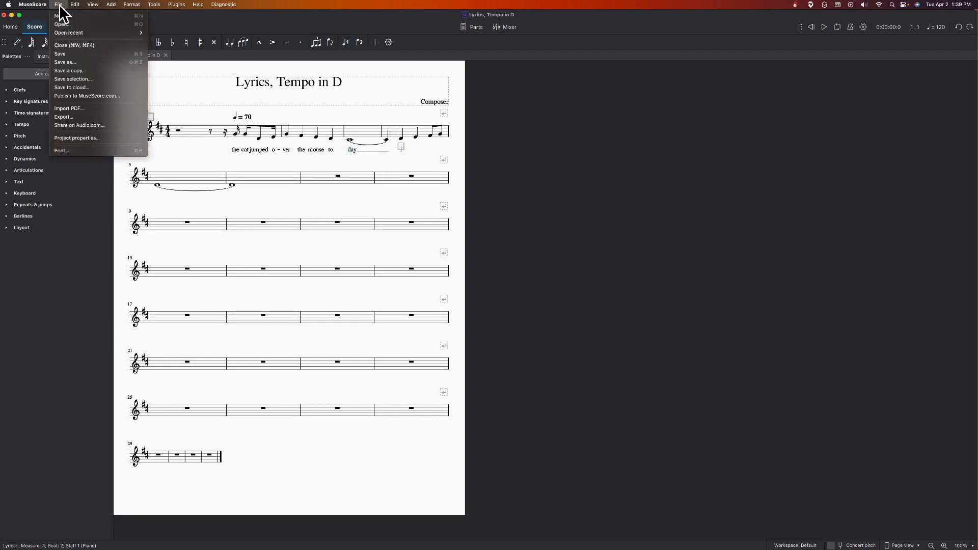
left_click(65, 54)
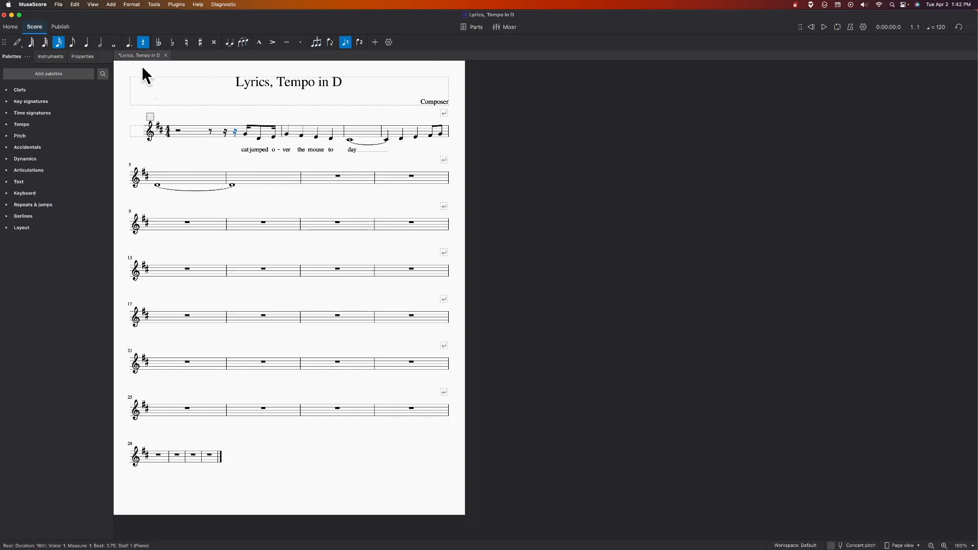
Step: Add a quarter note = 80 tempo marking above the selected sixteenth rest in measure 1
left_click(154, 4)
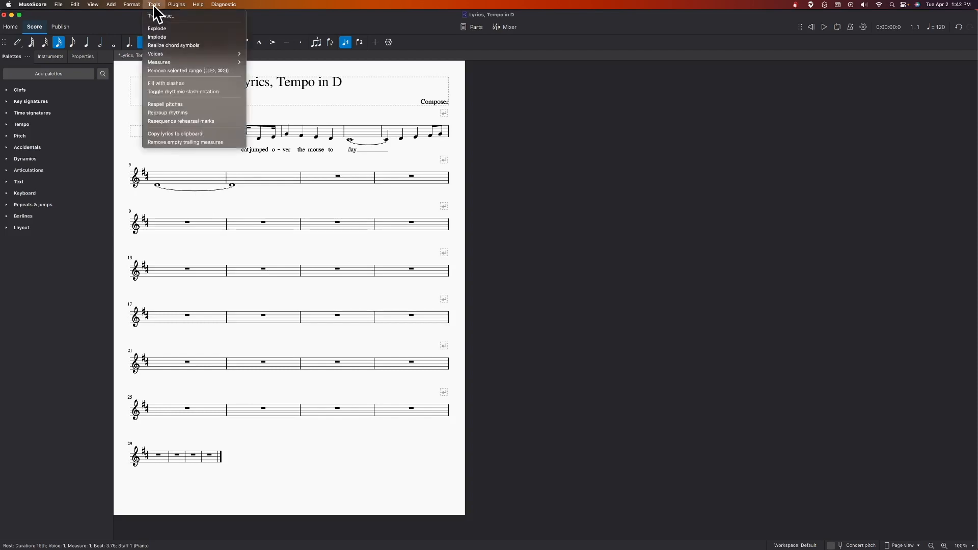
mouse_move(111, 5)
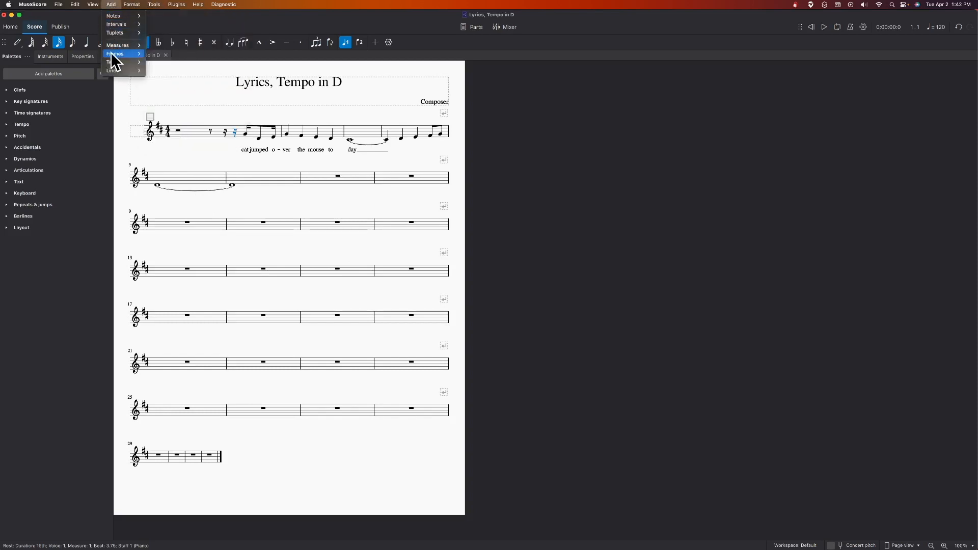
mouse_move(112, 59)
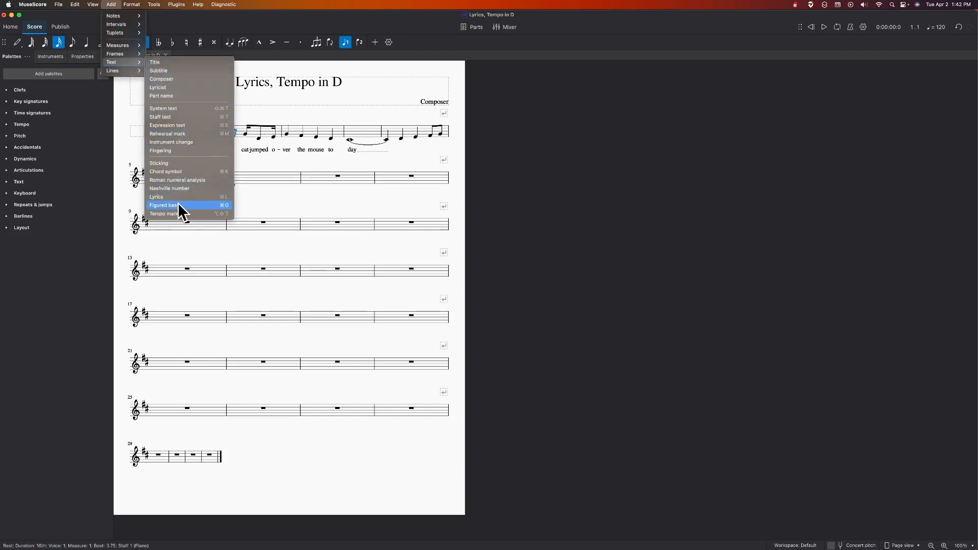
left_click(179, 214)
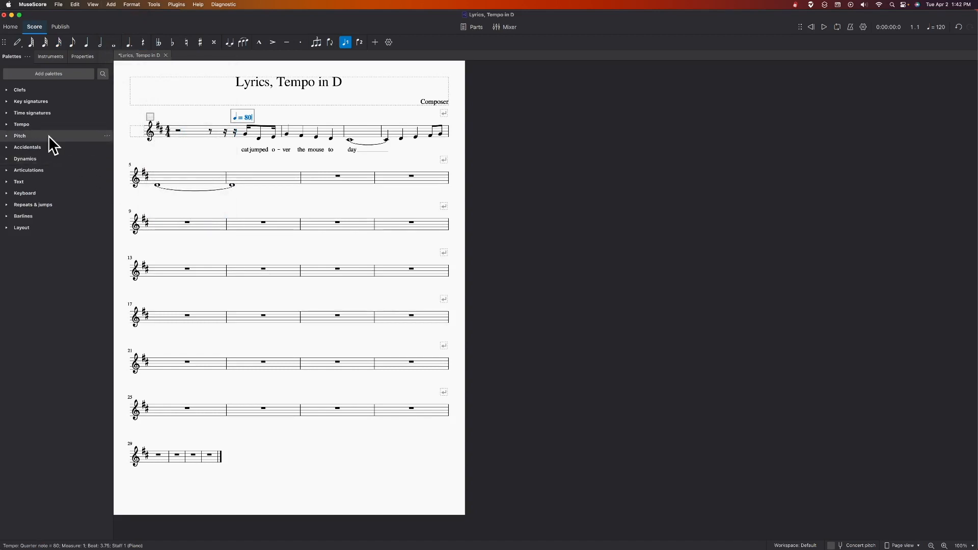
left_click(7, 124)
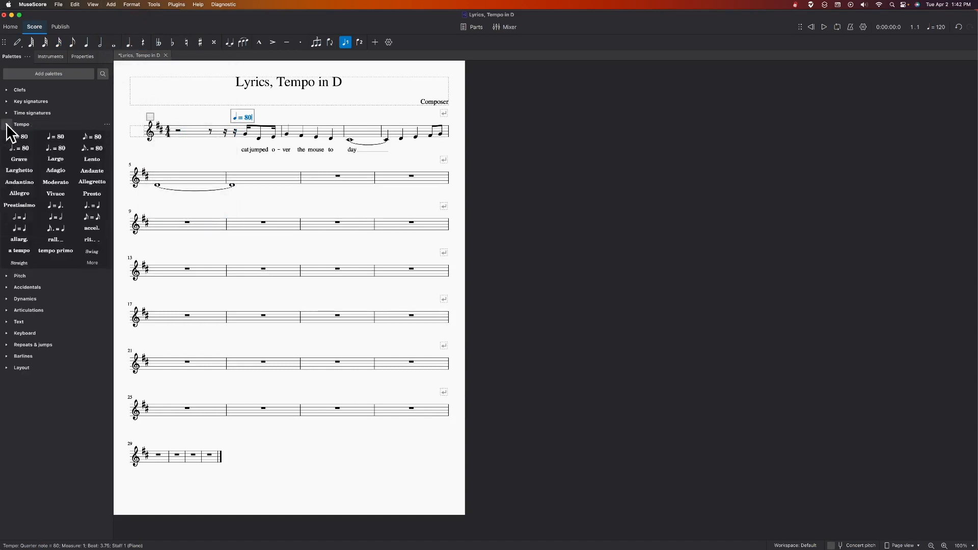
left_click(55, 136)
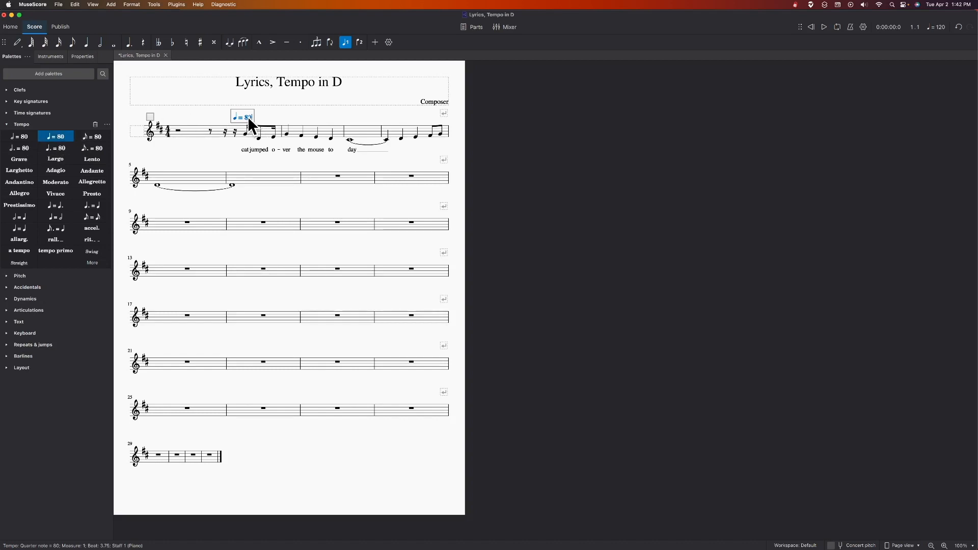
Step: Set the tempo marking in measure 1 to quarter note = 70
key("Left")
key("Delete")
type("7")
key("Escape")
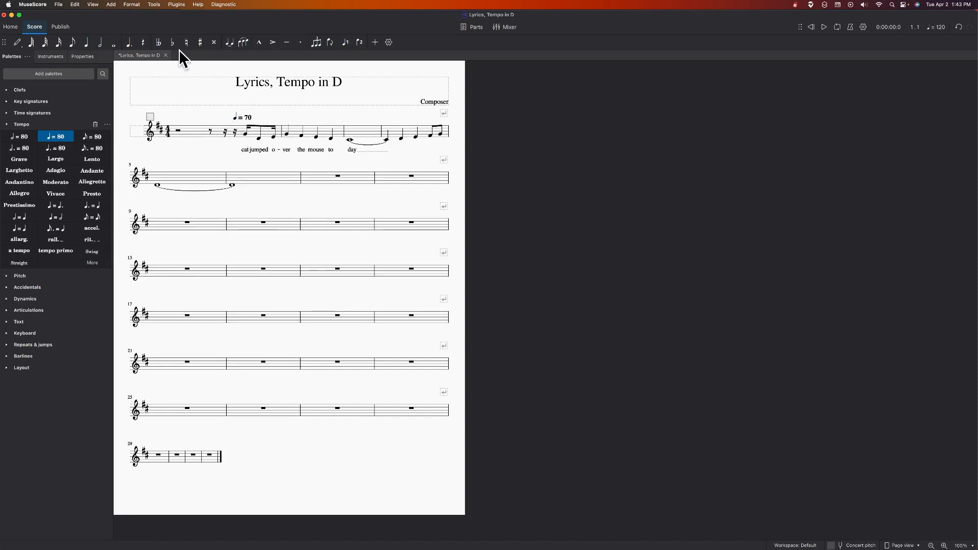
Step: Play the opening measures briefly to hear the tempo, and look up the tempo marking command
left_click(823, 28)
left_click(825, 27)
left_click(111, 5)
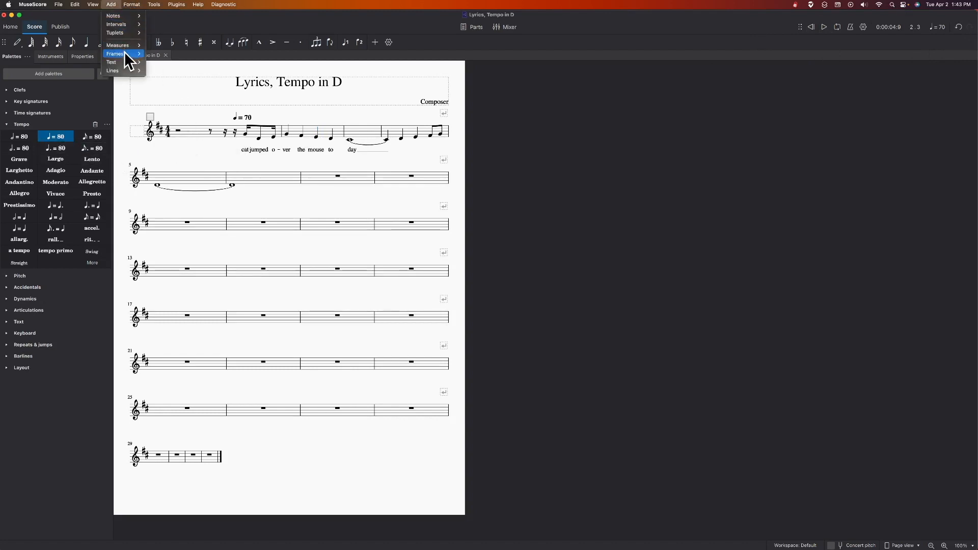
mouse_move(125, 61)
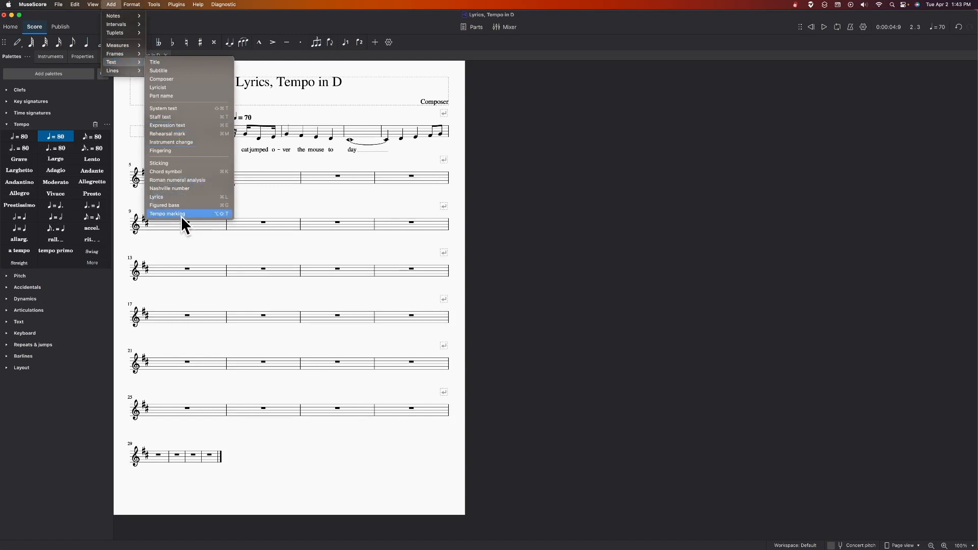
left_click(595, 185)
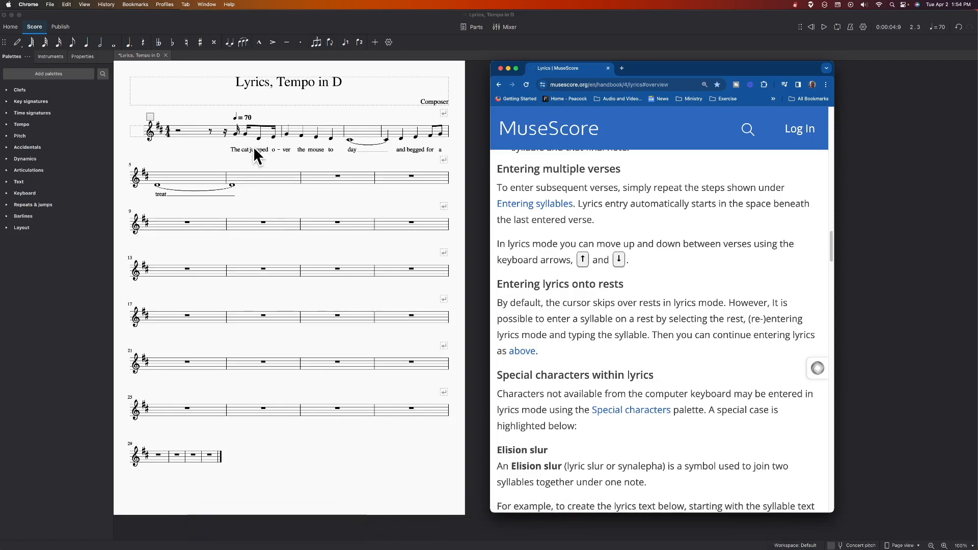
Step: Switch to MuseScore and start a second verse on the first note of measure 1 with the syllables "The dog helped the"
left_click(234, 137)
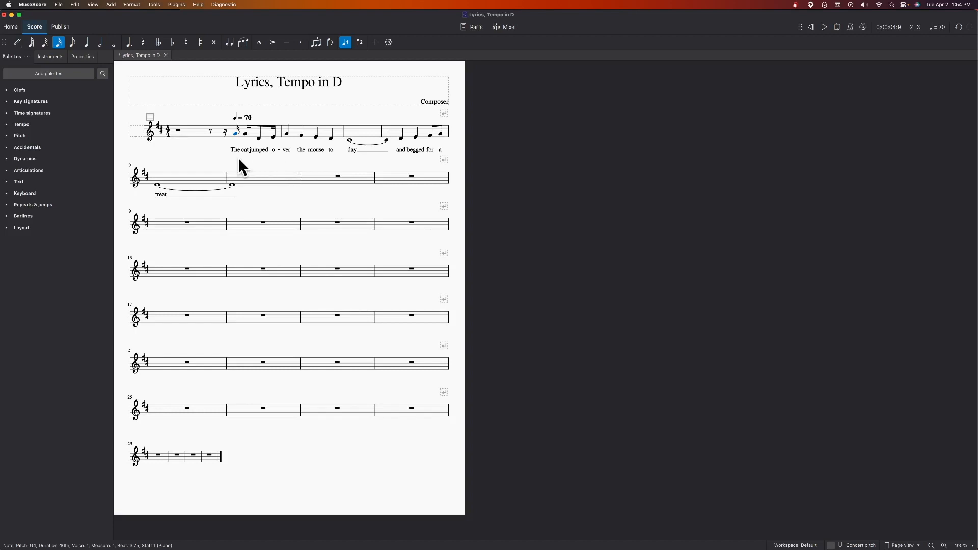
key("super+l")
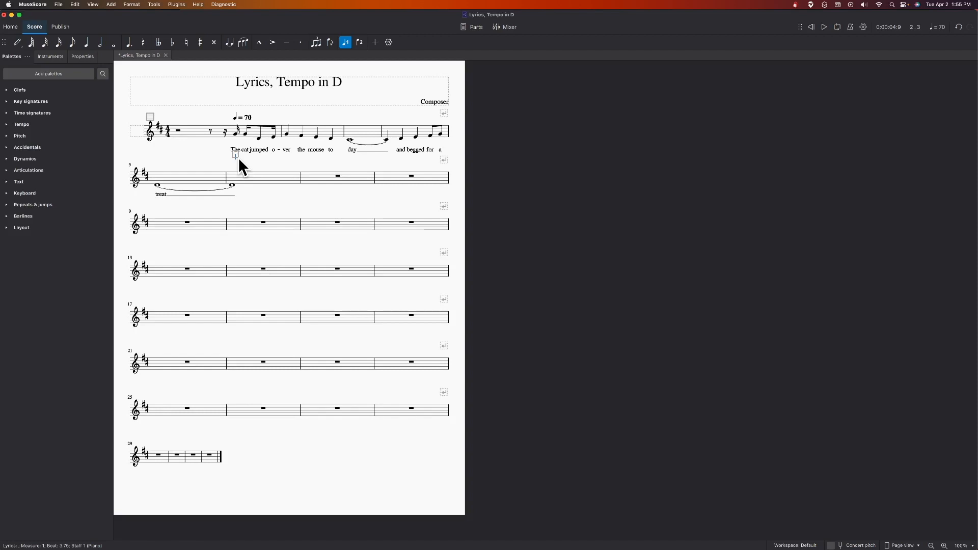
type("The")
key("space")
type("dog")
key("space")
type("helpd")
key("BackSpace")
type("ed")
key("space")
type("the")
key("space")
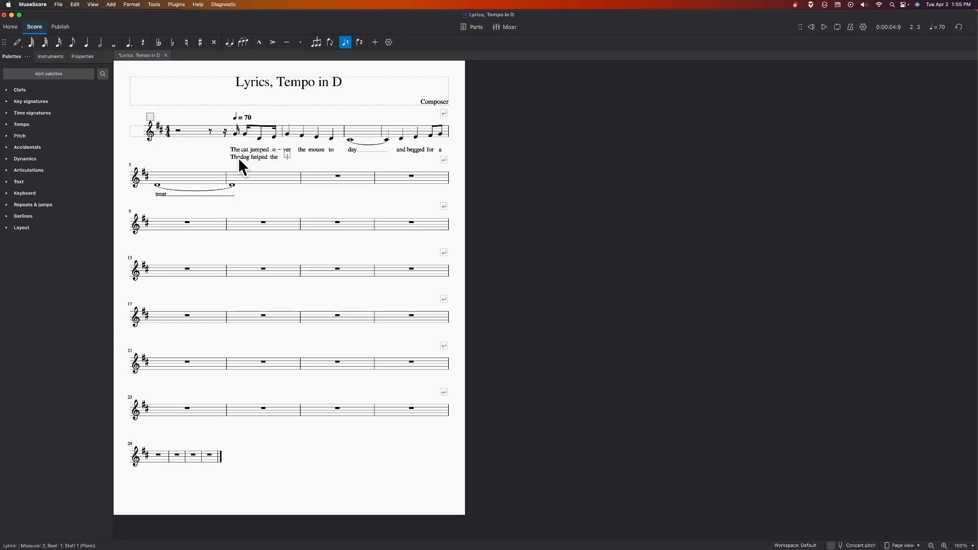
Step: Continue the second verse from measure 2 with "cat", "o", "ver", "come" and "sleep", extending "sleep" with a melisma line across the tied note
type("cat")
key("space")
type("o")
key("minus")
type("ver")
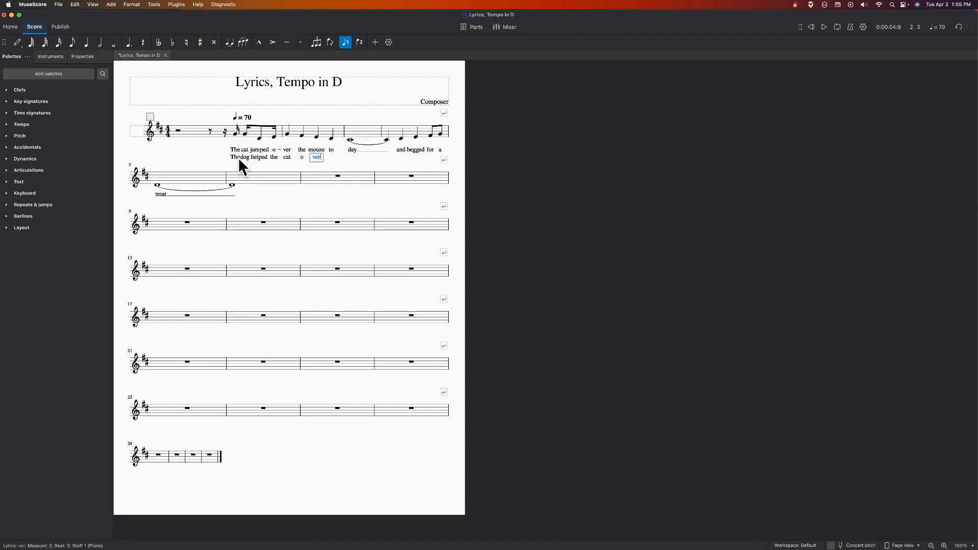
key("space")
type("come")
key("space")
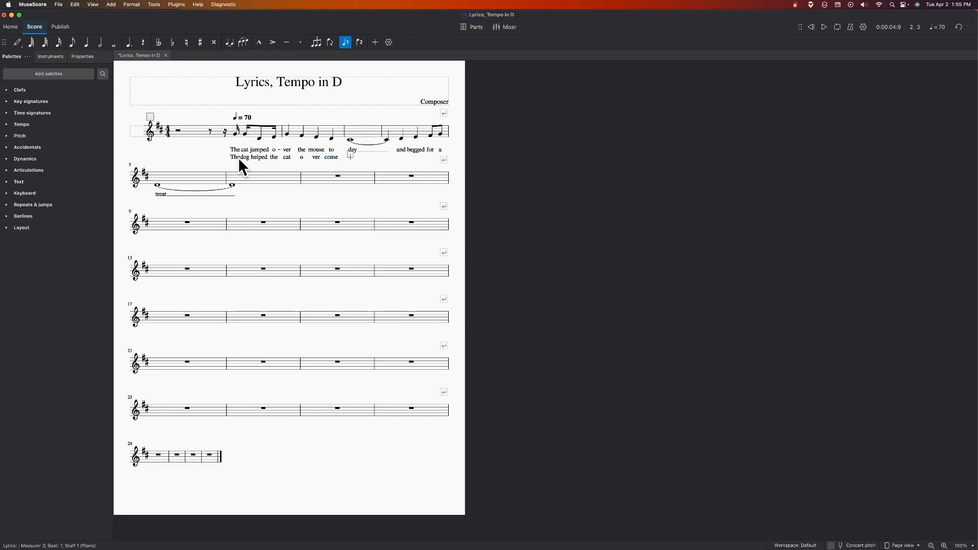
type("sleep")
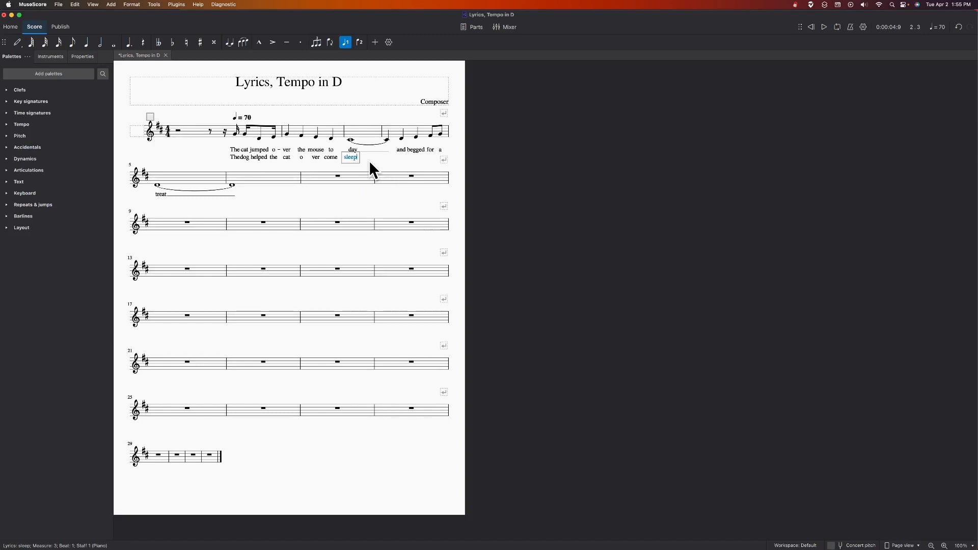
key("underscore")
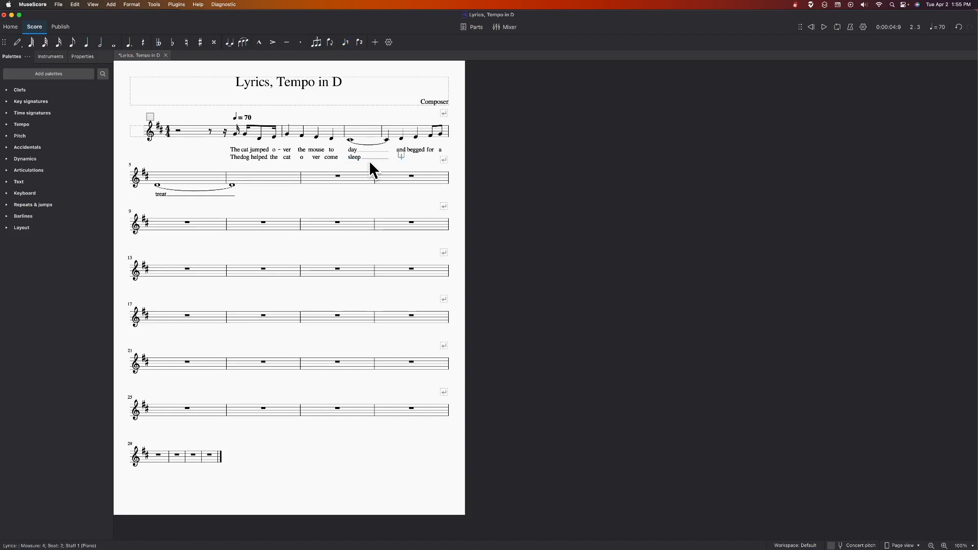
Step: Enter the second-verse words "and had a good time." from the second beat of measure 4 into measure 5
type("and")
key("space")
type("had")
key("space")
type("a")
key("space")
type("good")
key("space")
type("time")
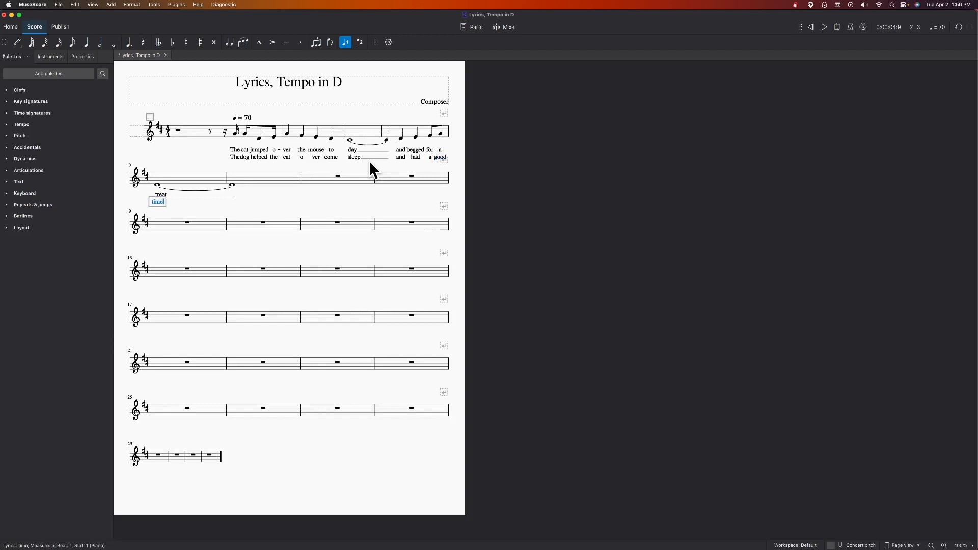
type(".")
key("Return")
left_click(172, 201)
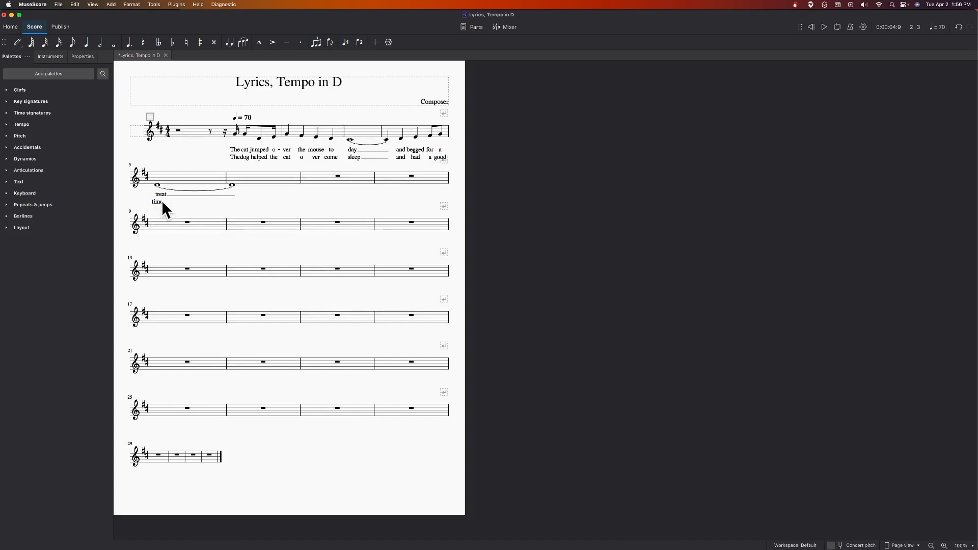
Step: Replace the period after "time" in measure 5 with a melisma line across the tied note, and save the score
left_click(164, 203)
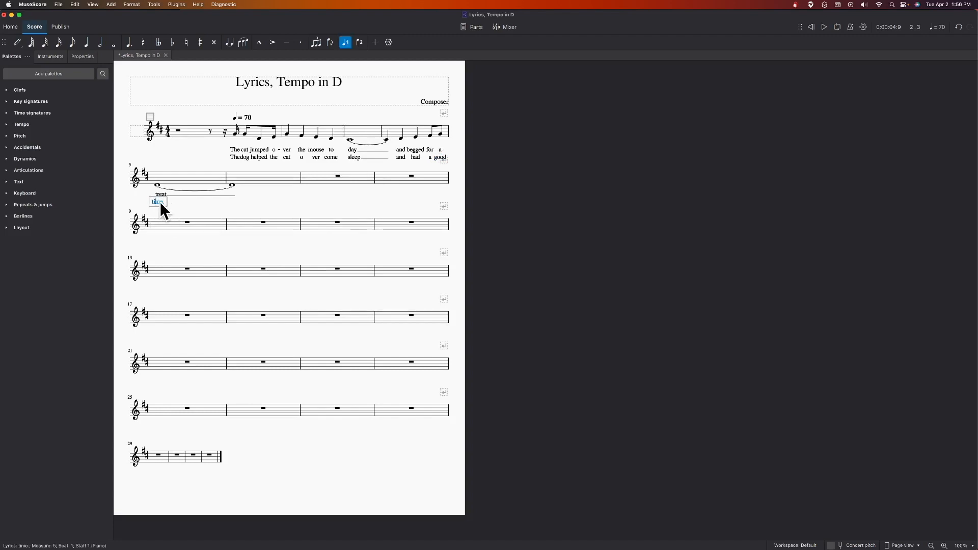
key("Right")
key("Delete")
key("Escape")
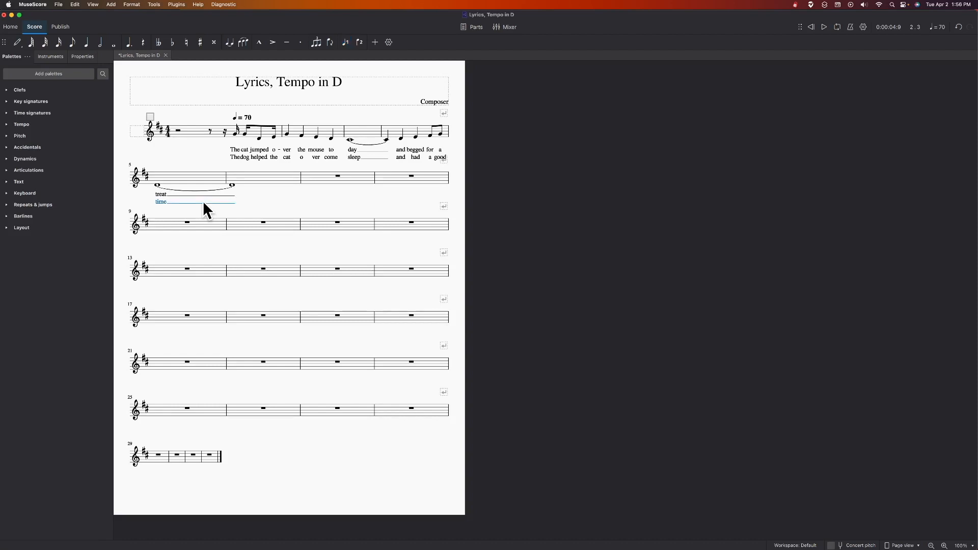
key("super+s")
left_click(257, 194)
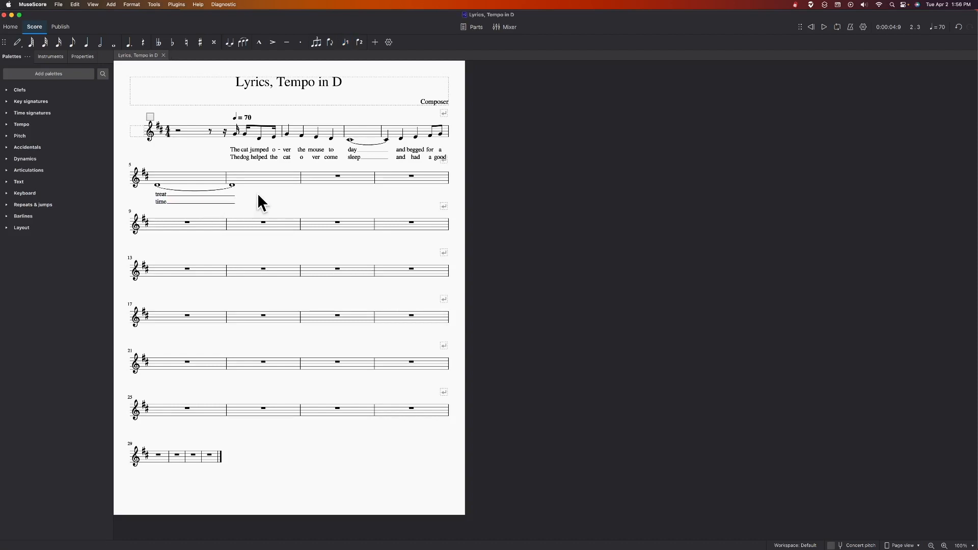